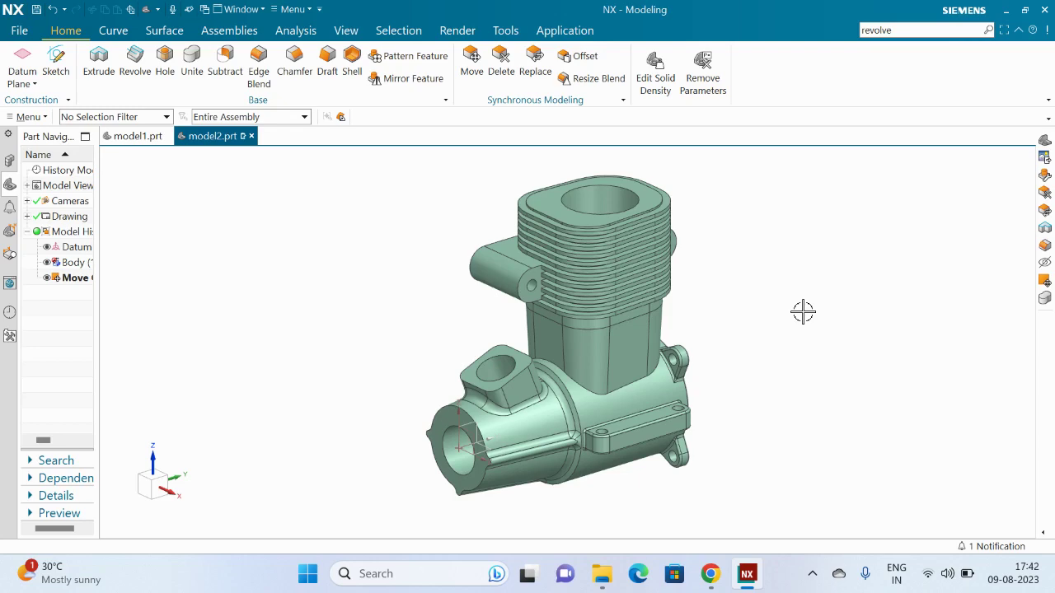
# Step: Switch from Modeling to Drafting to show Sheet 1 with the five engine views
pyautogui.hotkey('ctrl', 'shift', 'd')
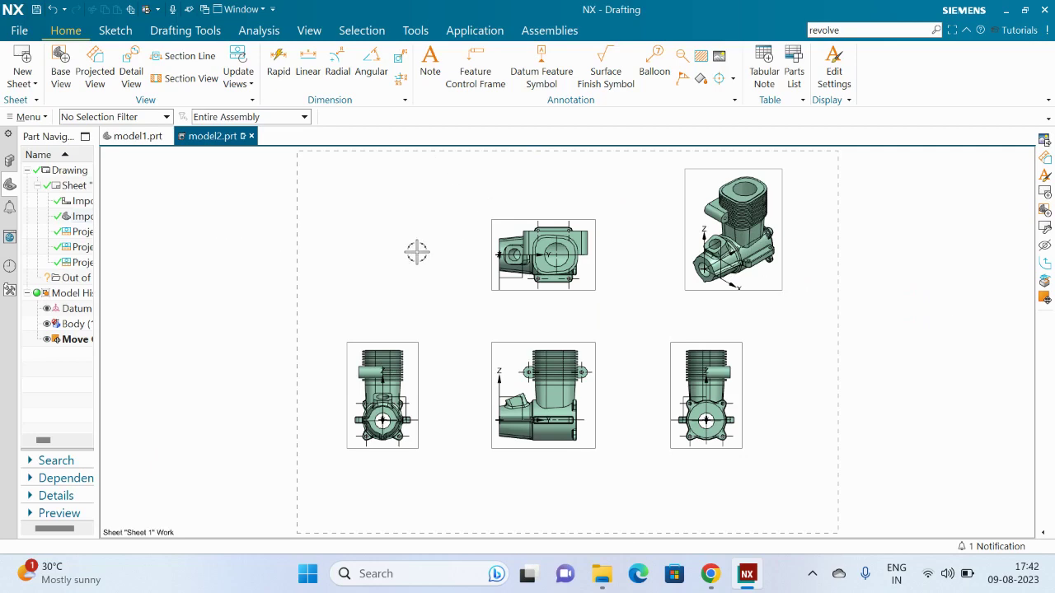
# Step: Export the full graphics area as the PNG image model2.png on the Desktop
pyautogui.click(19, 31)
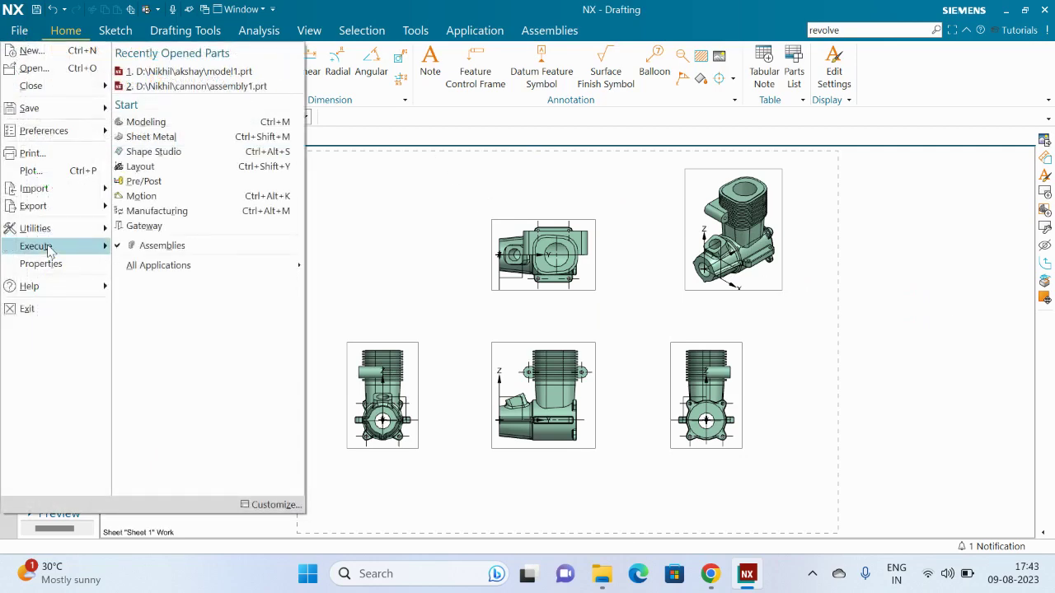
pyautogui.moveTo(34, 207)
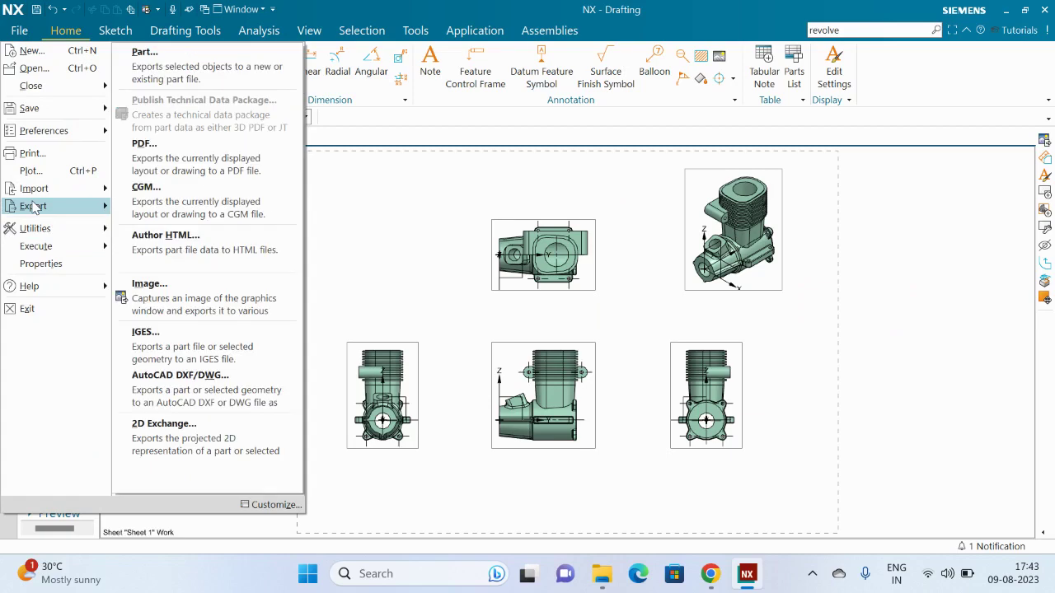
pyautogui.click(183, 297)
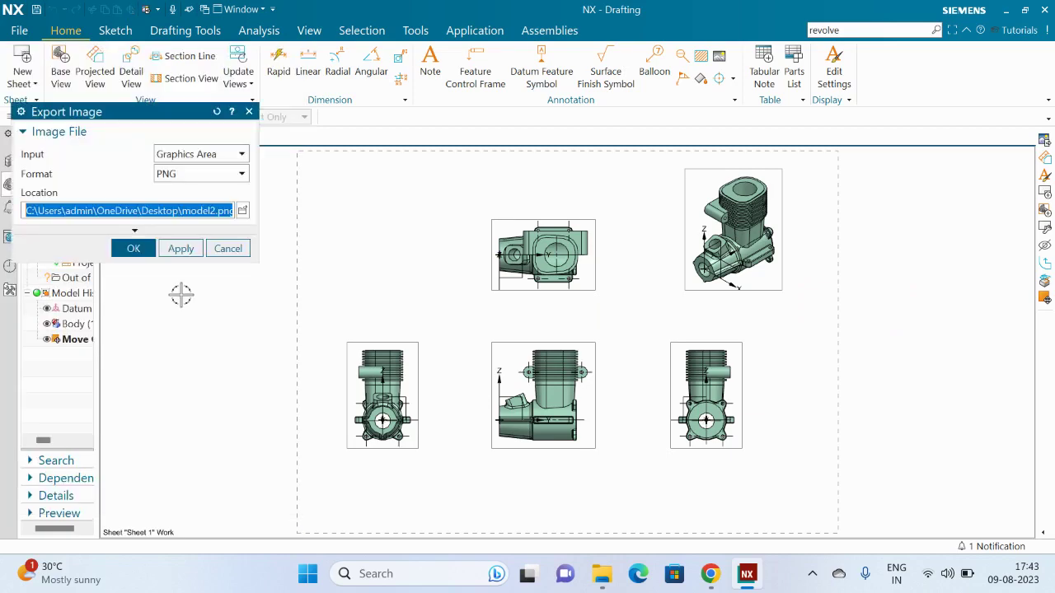
pyautogui.moveTo(86, 115); pyautogui.dragTo(127, 155)
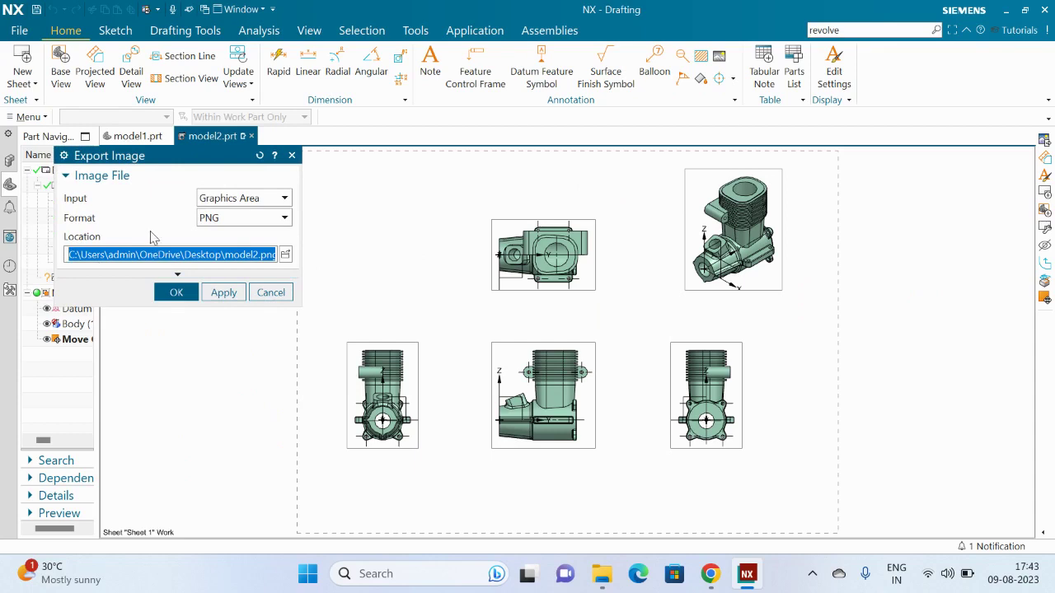
pyautogui.click(286, 256)
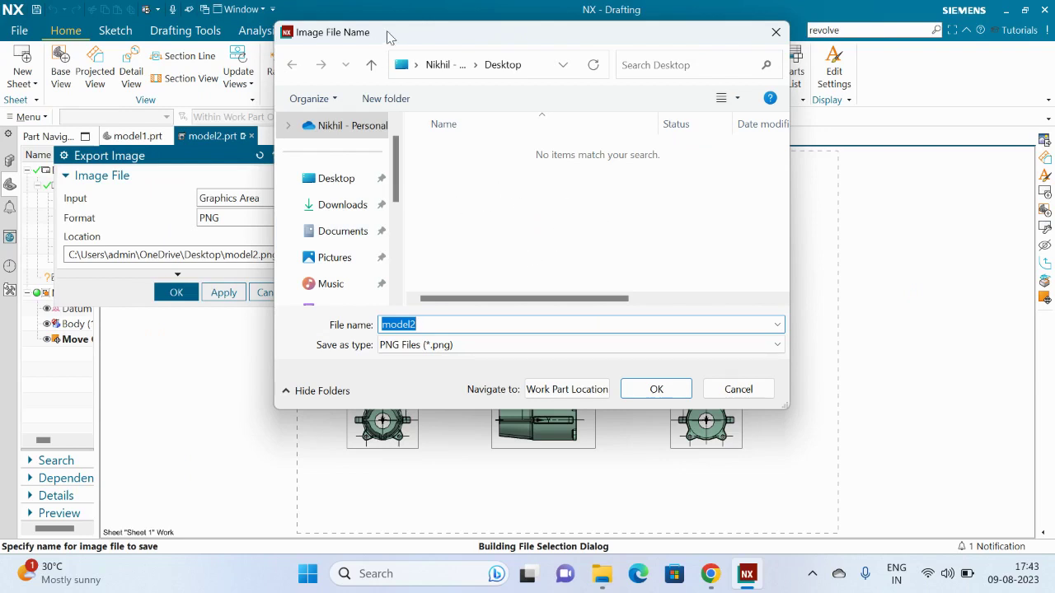
pyautogui.moveTo(390, 37); pyautogui.dragTo(543, 41)
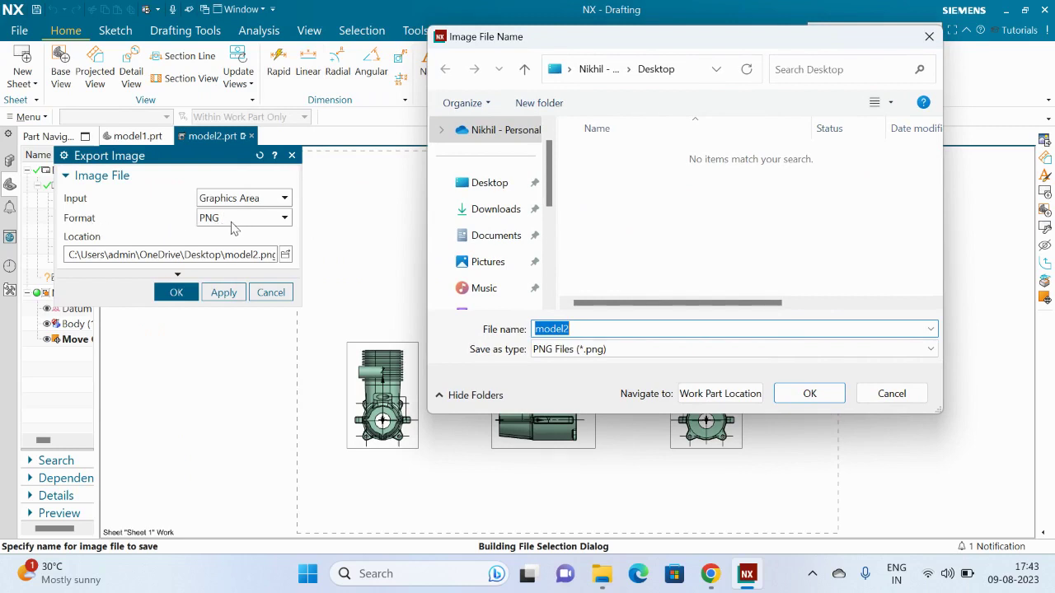
pyautogui.click(551, 357)
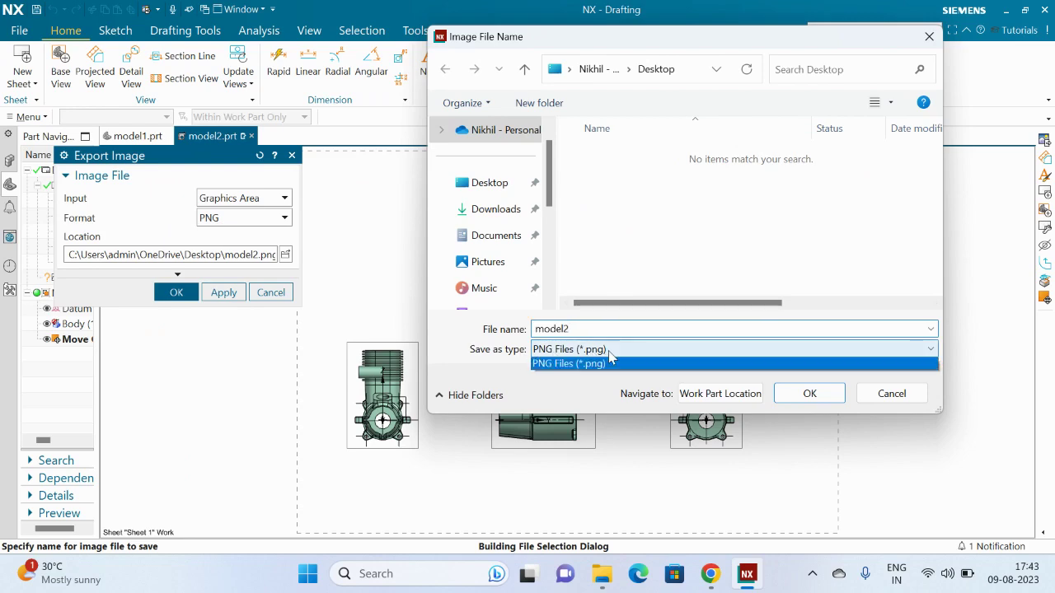
pyautogui.click(609, 362)
pyautogui.click(576, 328)
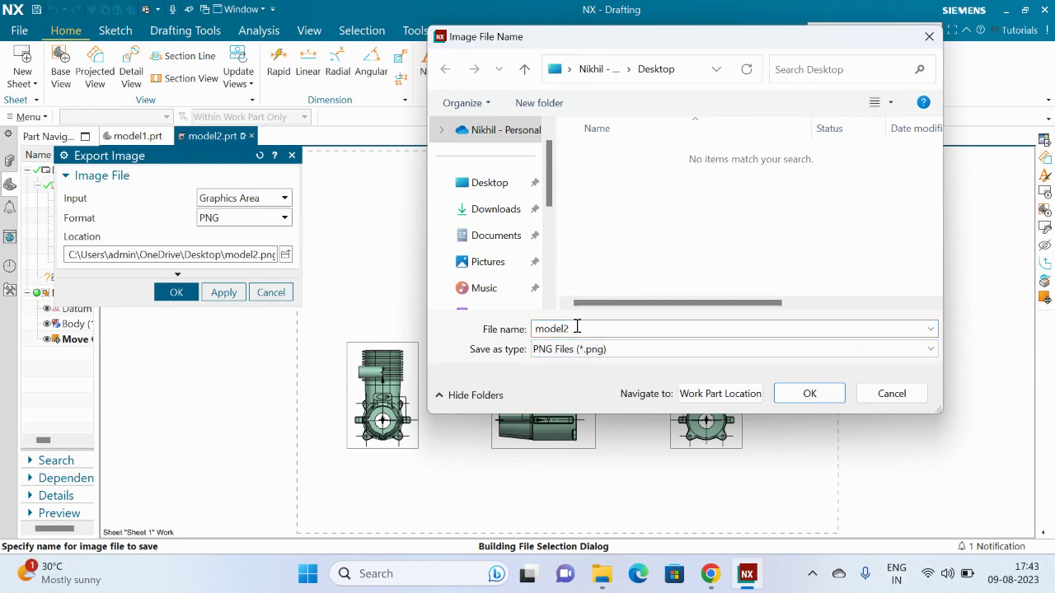
pyautogui.click(809, 393)
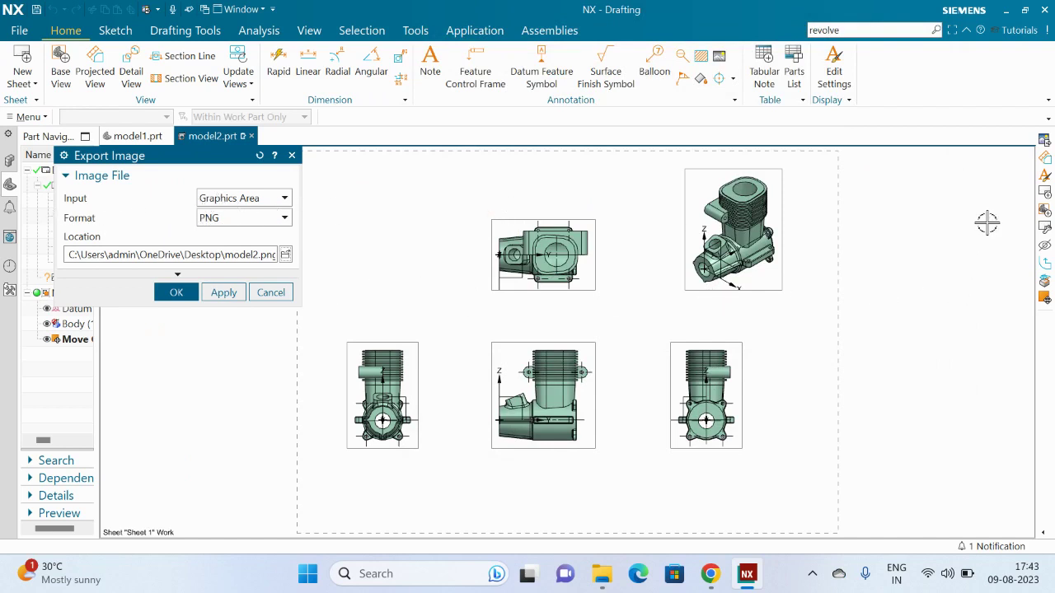
pyautogui.click(178, 293)
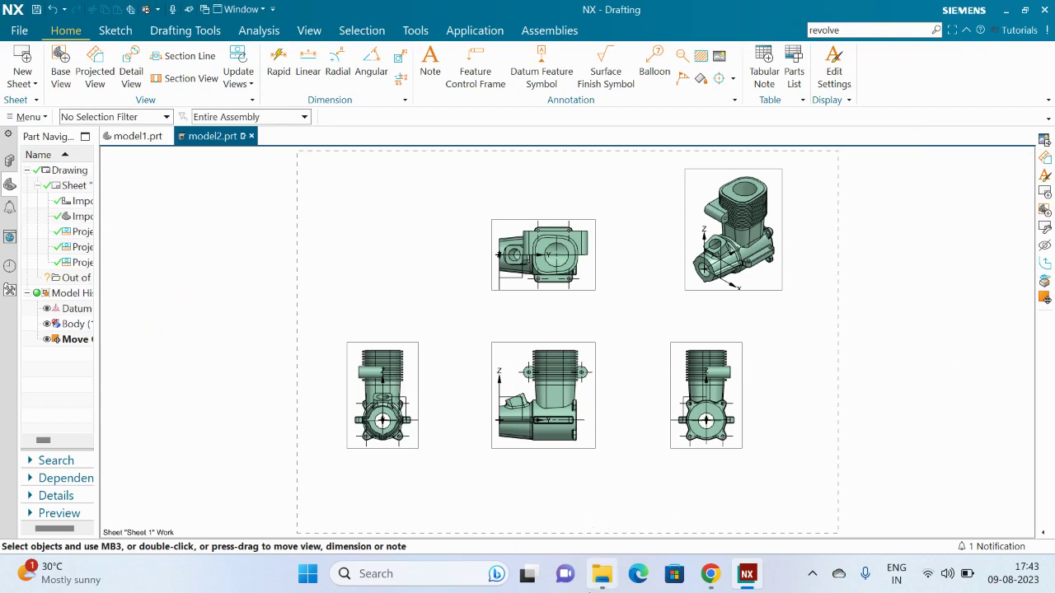
# Step: Open model2.png from the Desktop folder in Photos to check the sheet capture
pyautogui.click(607, 582)
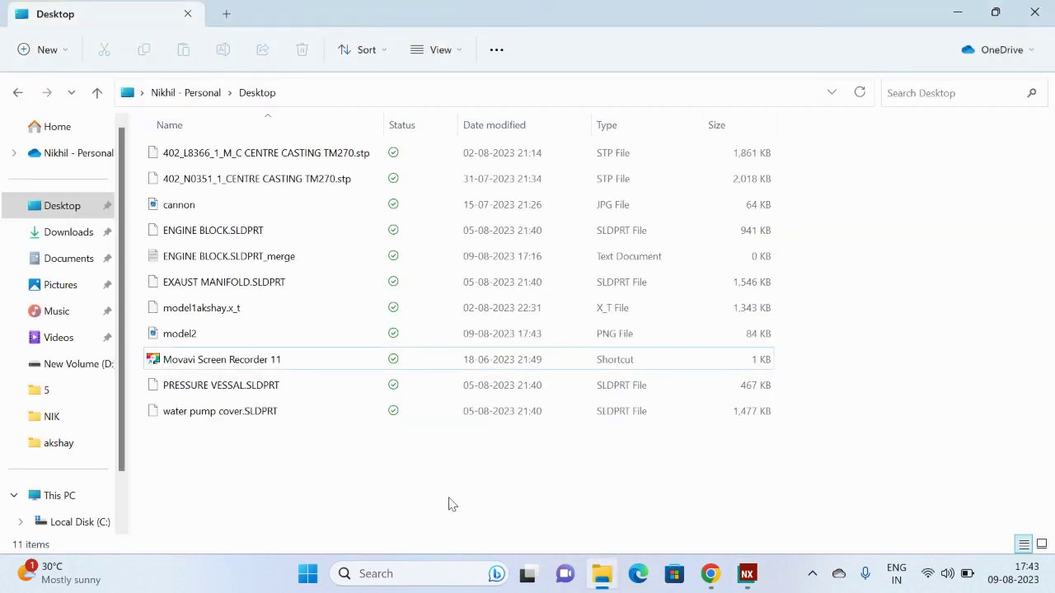
pyautogui.doubleClick(193, 333)
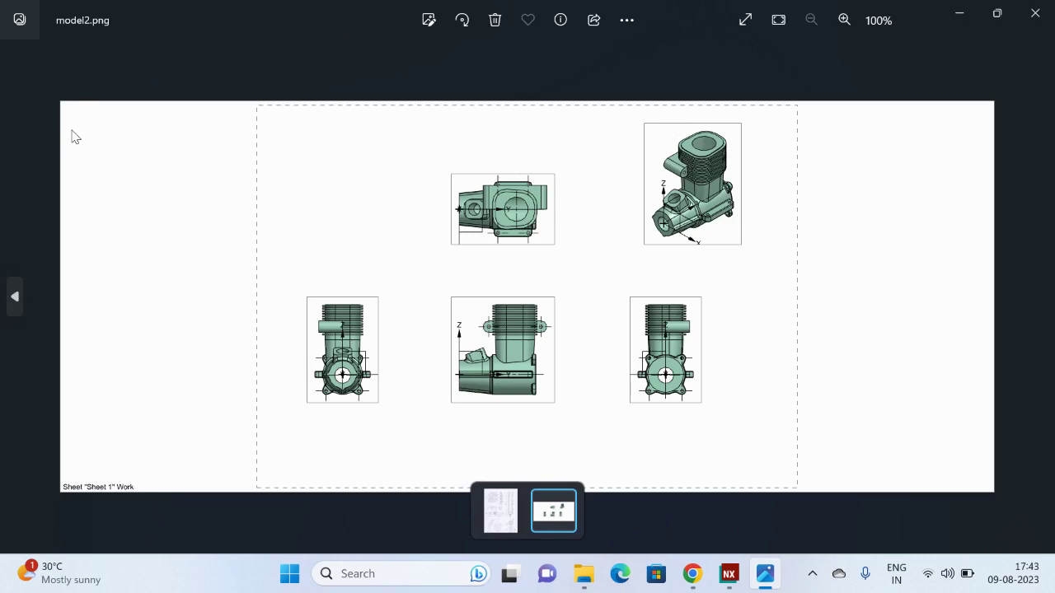
# Step: Back in NX, start a new image export with Input set to Region
pyautogui.click(728, 573)
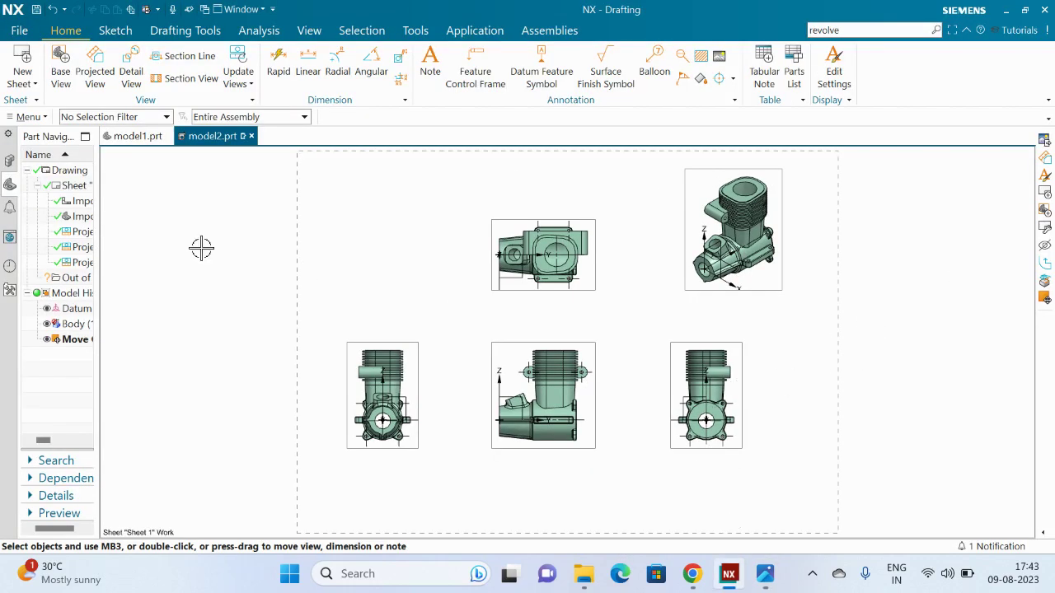
pyautogui.click(20, 31)
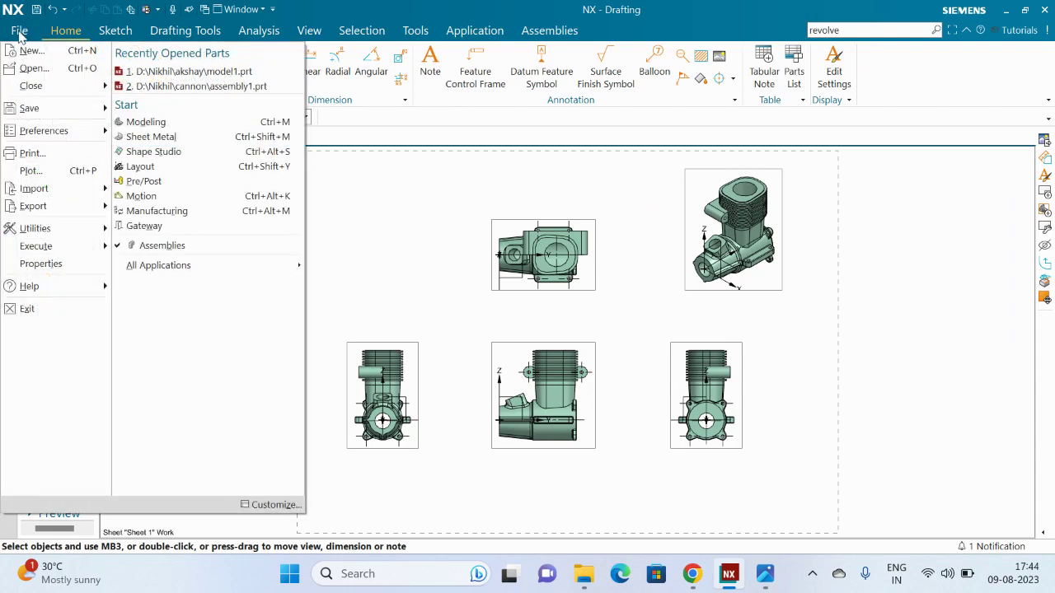
pyautogui.moveTo(38, 213)
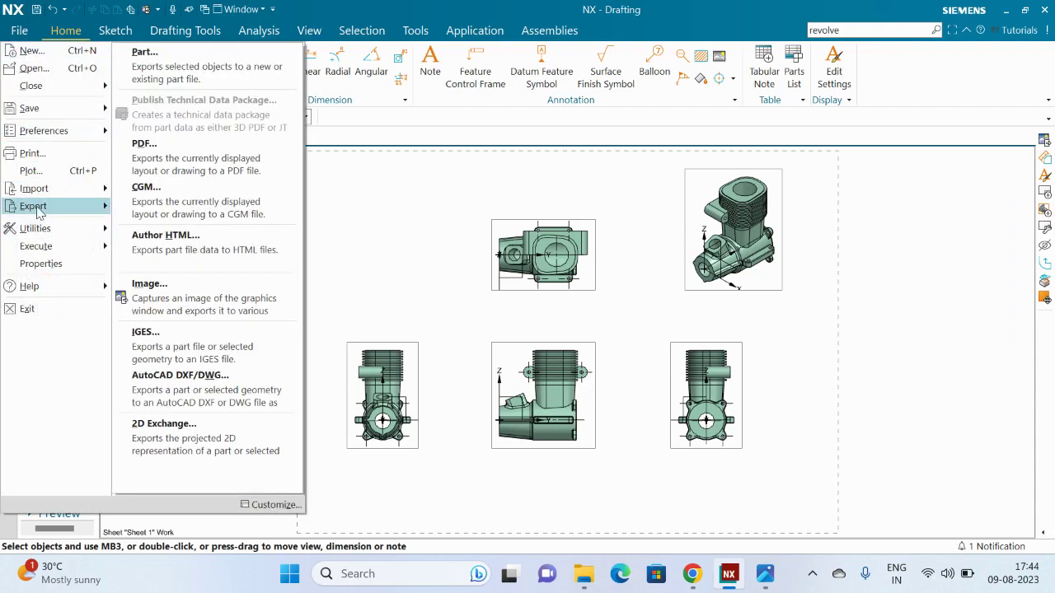
pyautogui.click(170, 296)
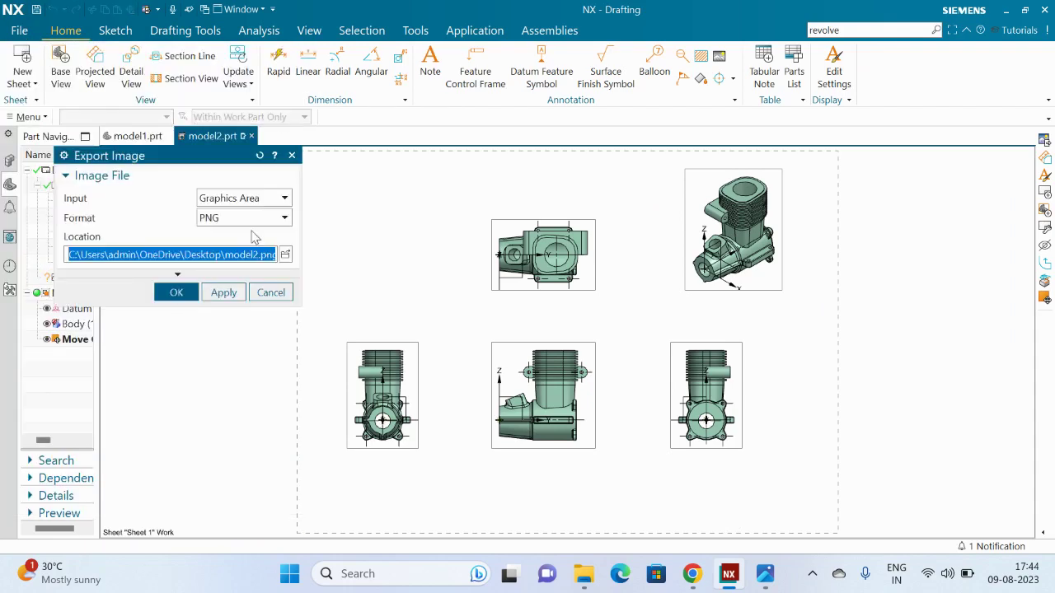
pyautogui.click(238, 199)
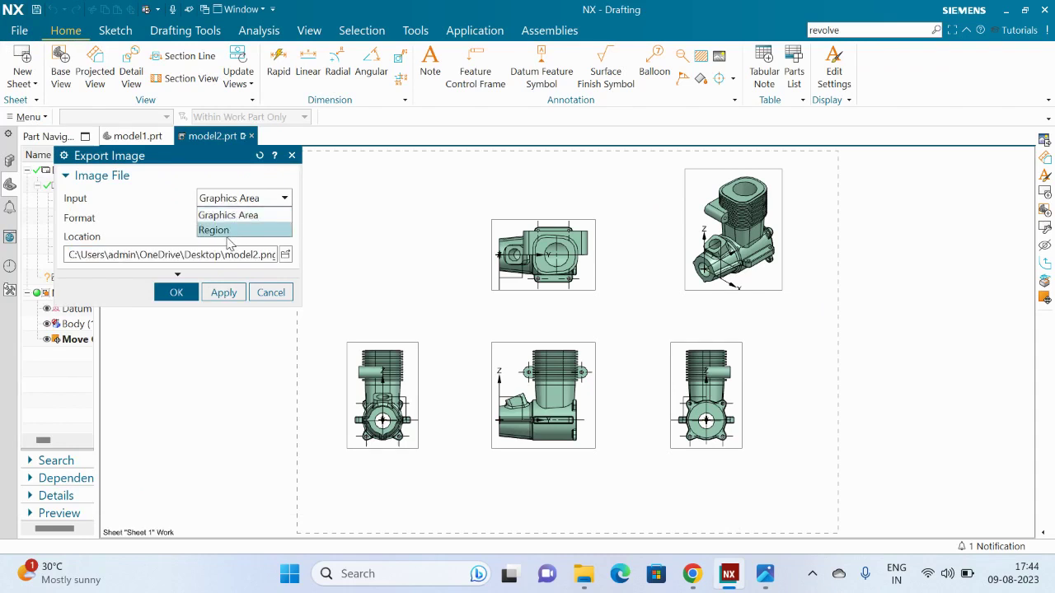
pyautogui.click(218, 231)
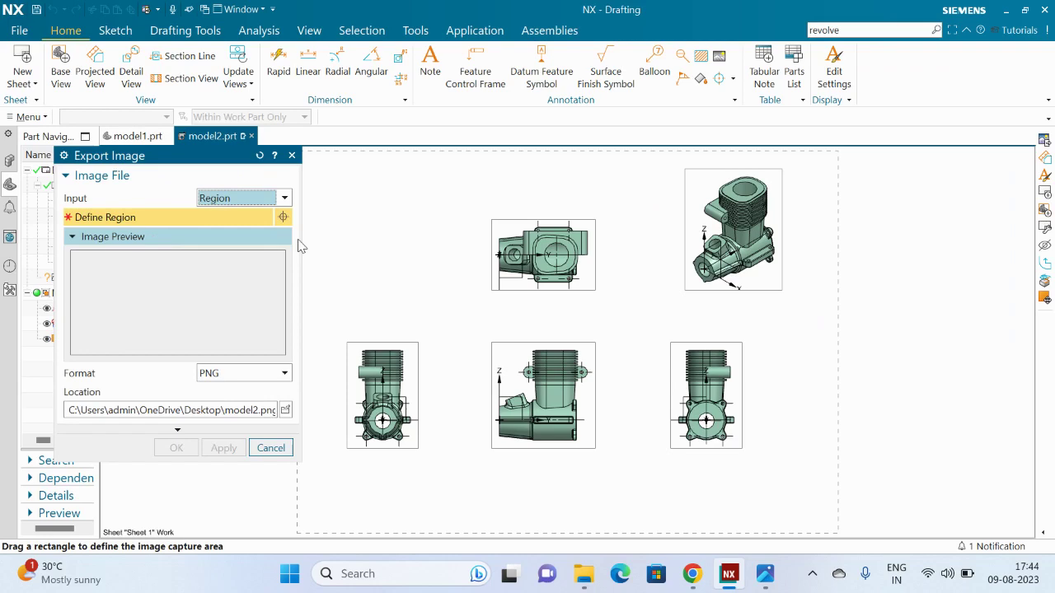
pyautogui.scroll(-3, 944, 351)
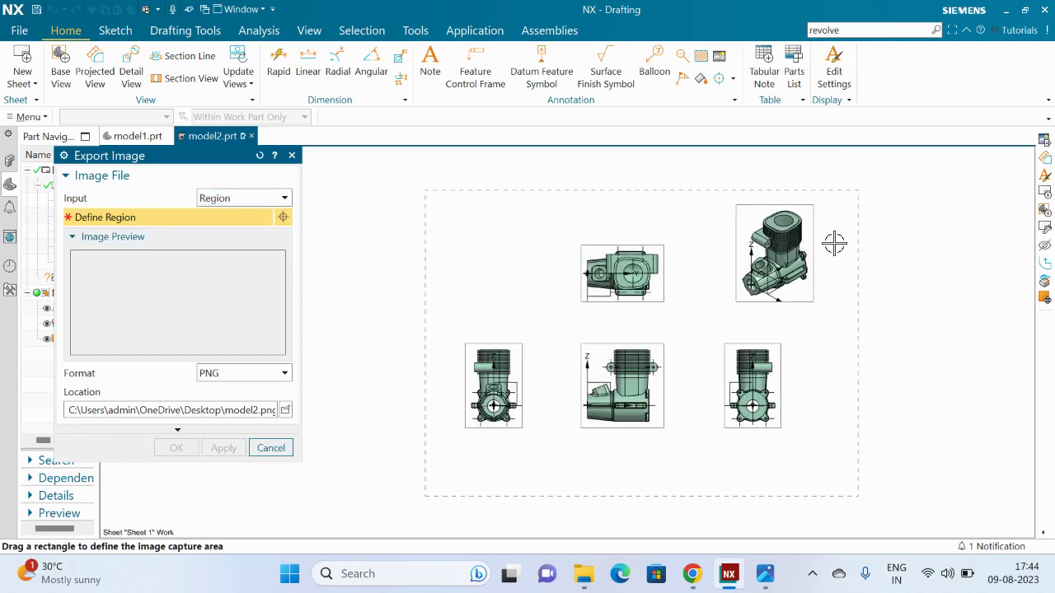
# Step: Drag the capture rectangle's left, top, bottom and right edges outward around all five views
pyautogui.moveTo(840, 207); pyautogui.dragTo(813, 331)
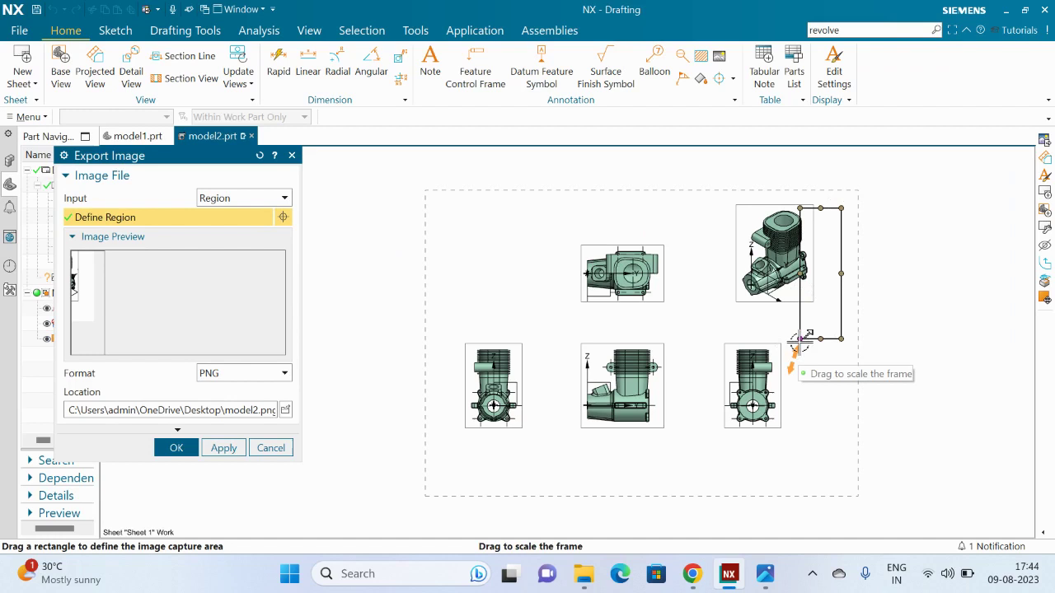
pyautogui.moveTo(799, 338); pyautogui.dragTo(761, 458)
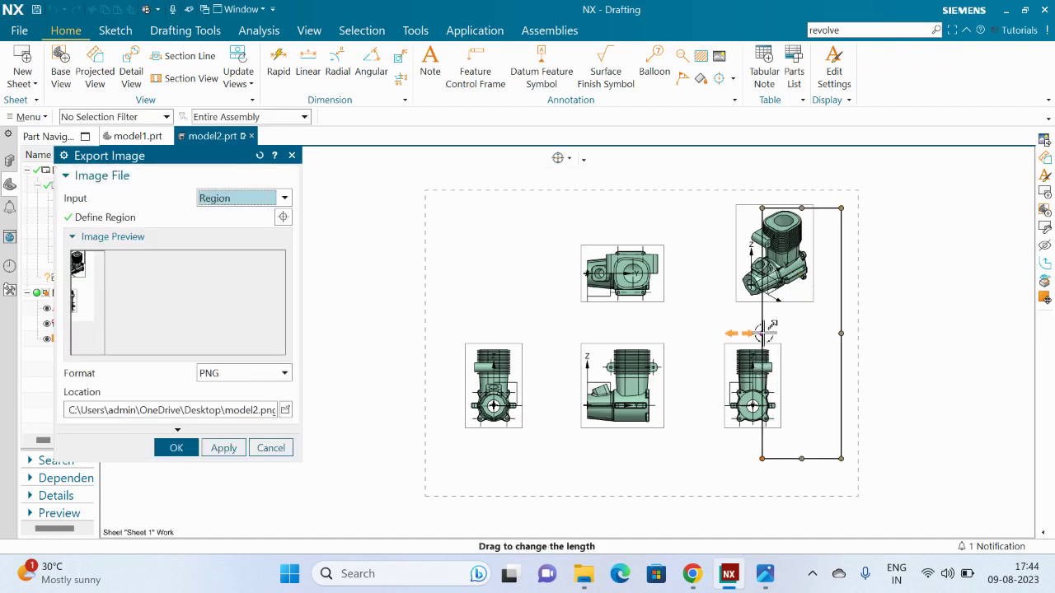
pyautogui.moveTo(701, 333); pyautogui.dragTo(431, 334)
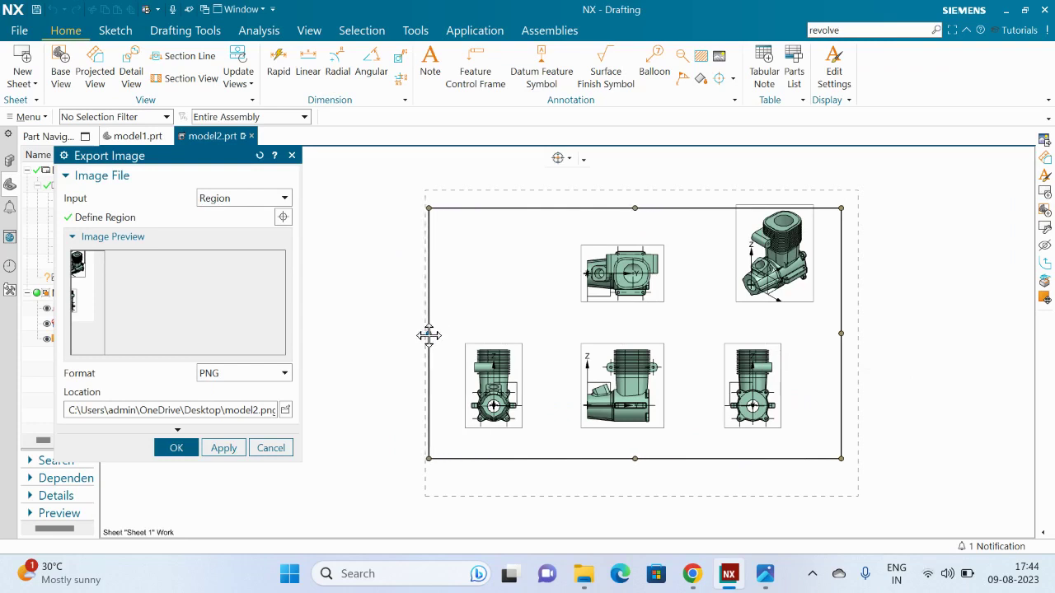
pyautogui.moveTo(632, 206); pyautogui.dragTo(632, 190)
pyautogui.moveTo(635, 458); pyautogui.dragTo(636, 496)
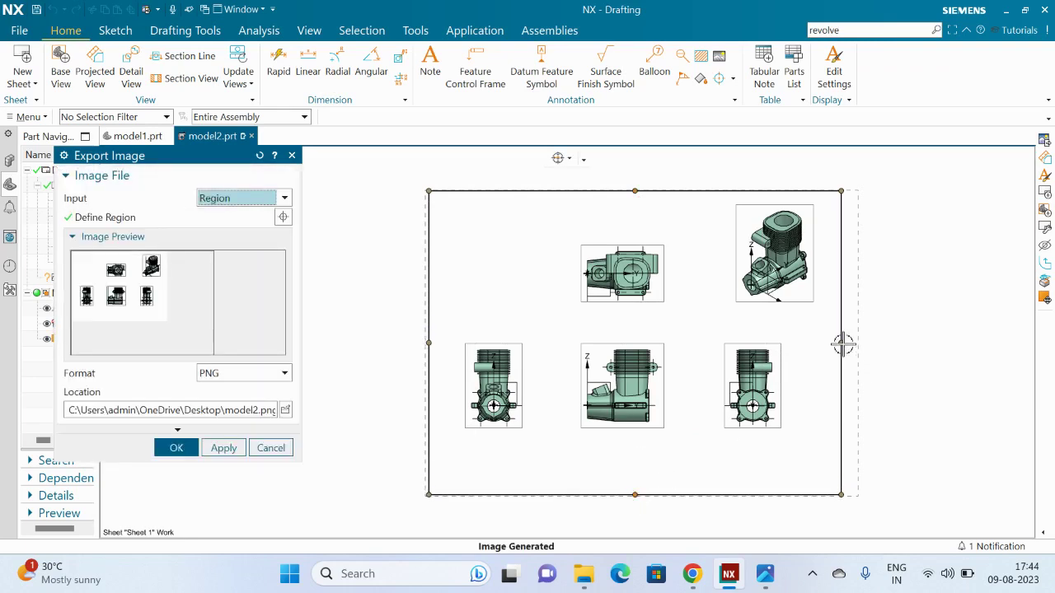
pyautogui.moveTo(841, 343); pyautogui.dragTo(858, 346)
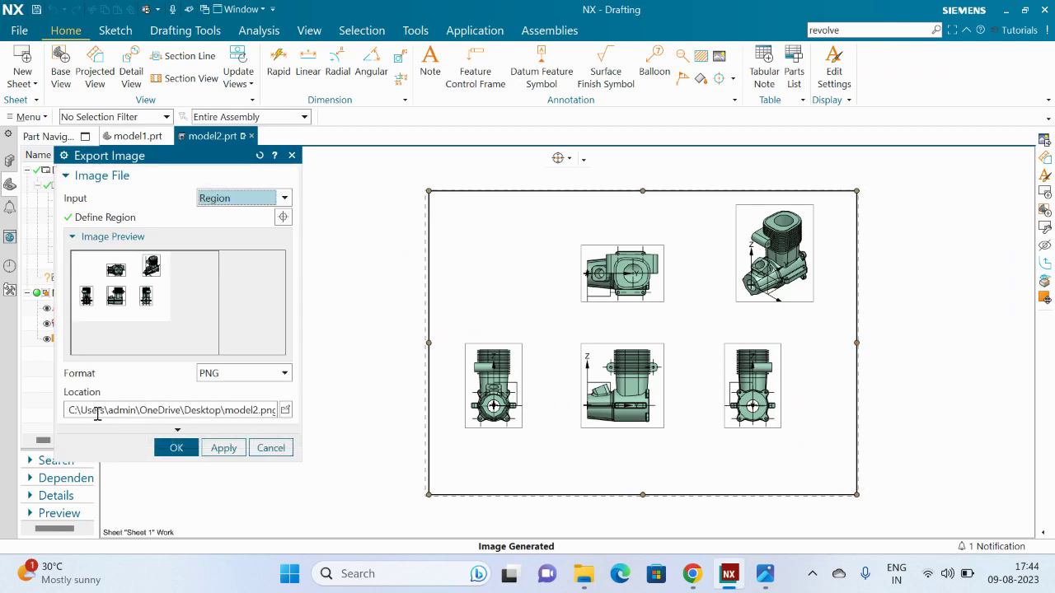
# Step: Rename the region export to model23.png on the Desktop and finish exporting
pyautogui.click(286, 409)
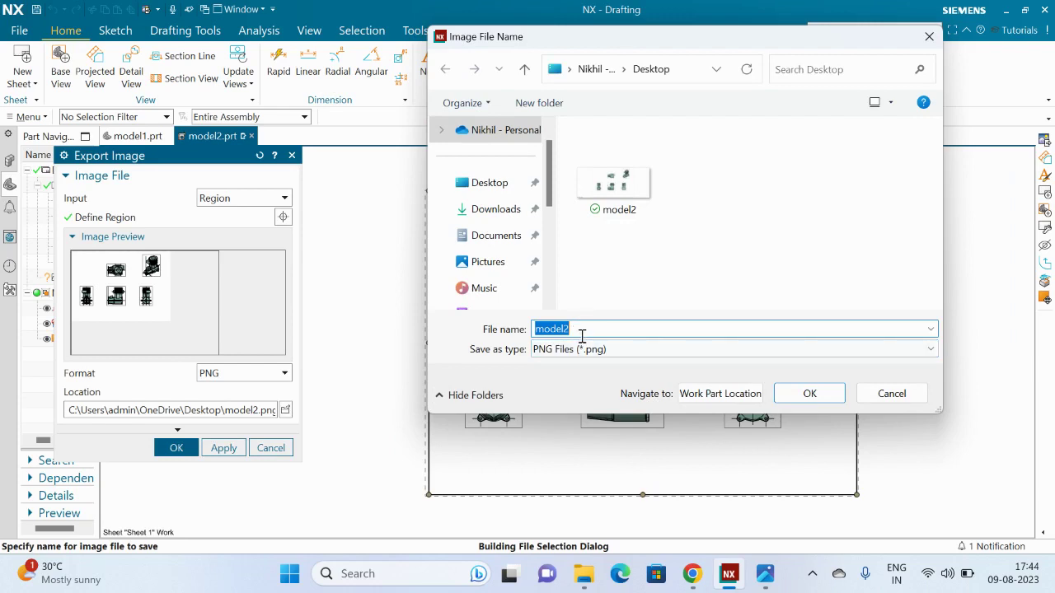
pyautogui.click(577, 329)
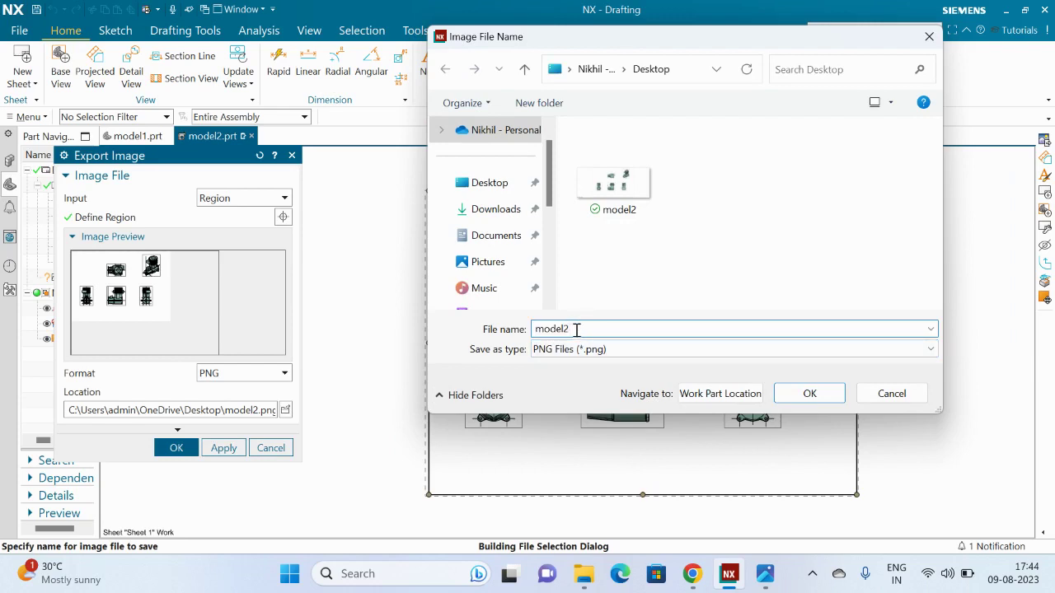
pyautogui.click(809, 393)
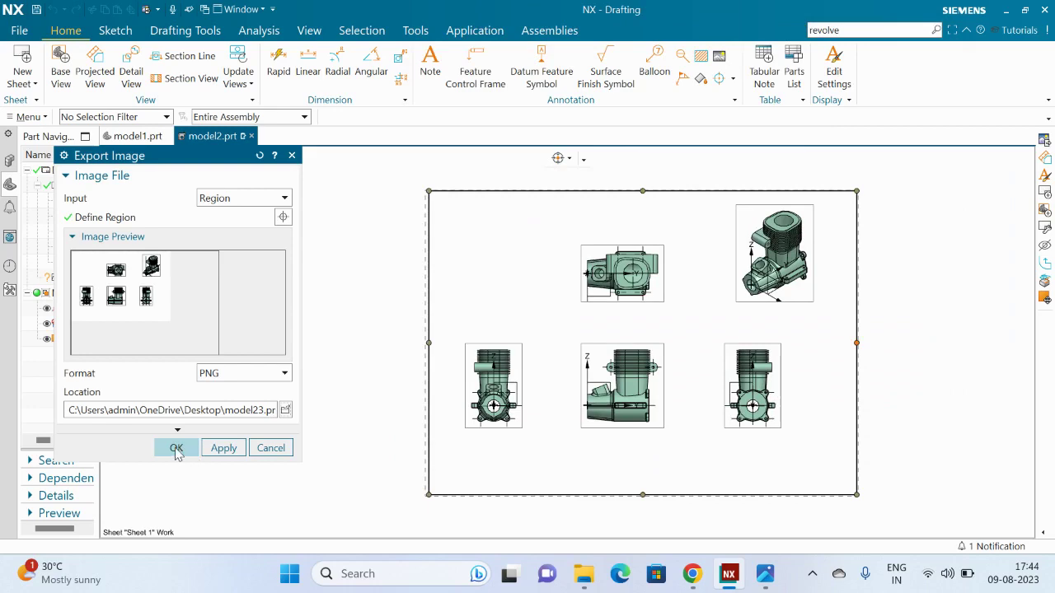
pyautogui.click(177, 449)
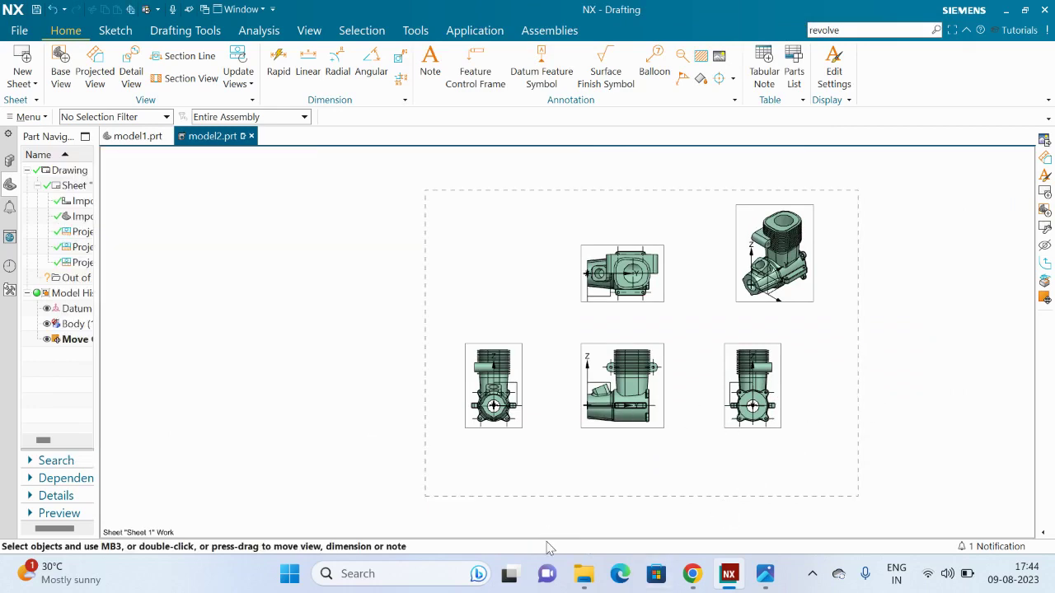
# Step: View model2.png from the Desktop folder in the Photos viewer
pyautogui.click(585, 574)
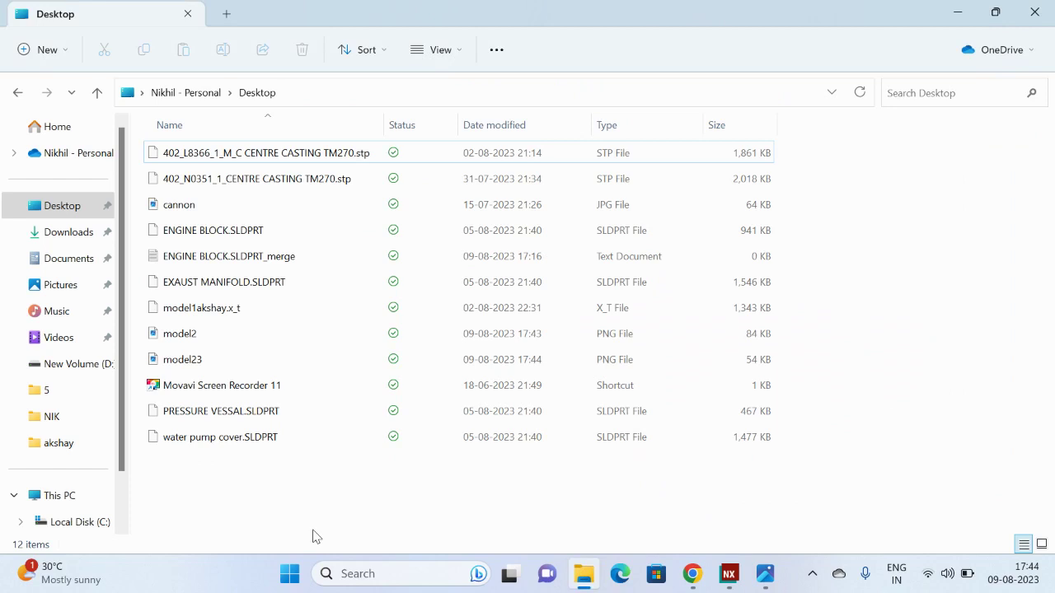
pyautogui.click(200, 339)
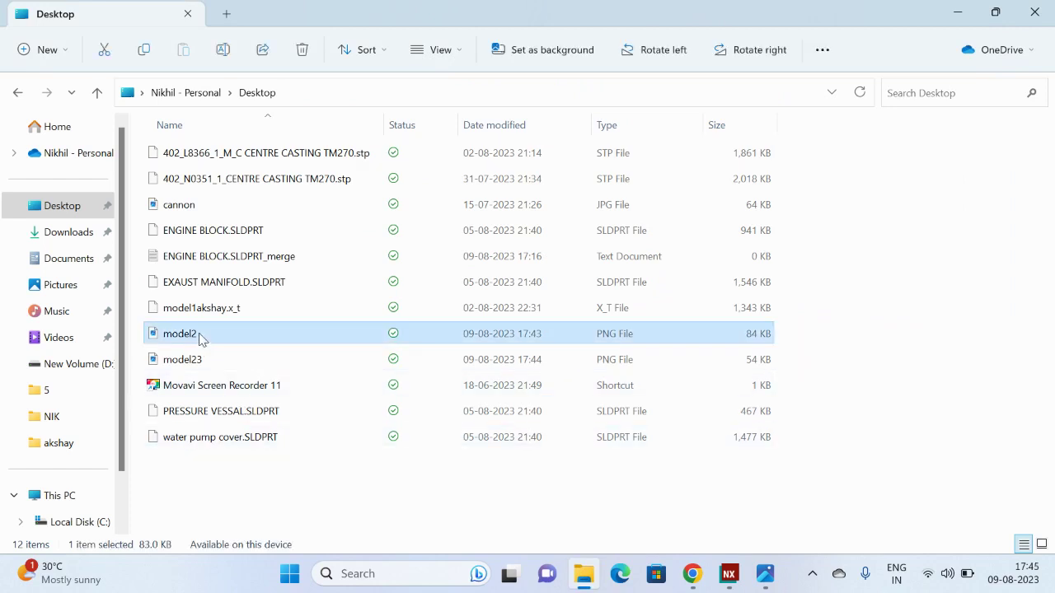
pyautogui.click(765, 573)
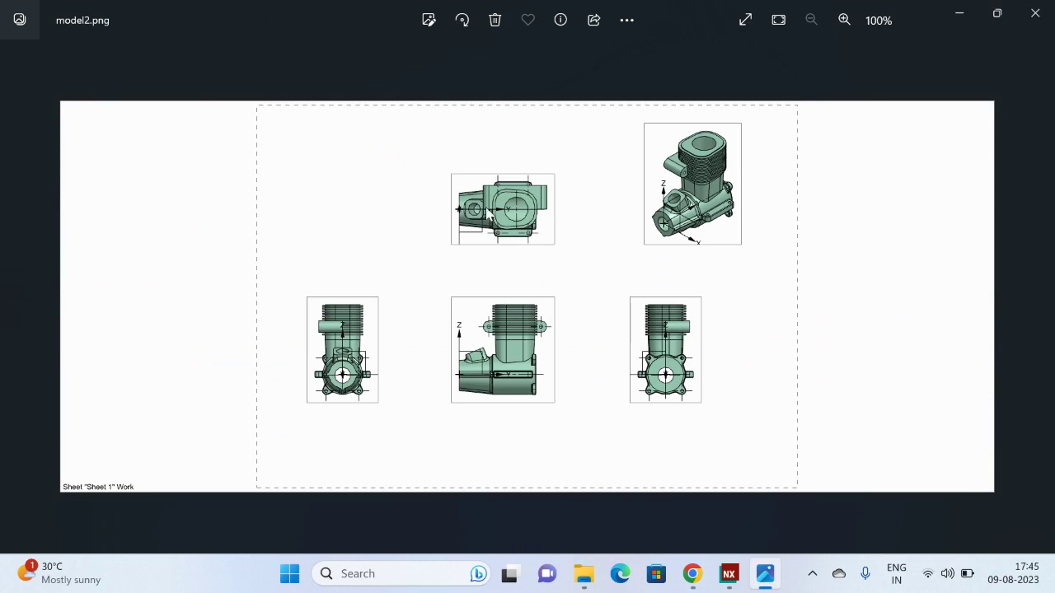
# Step: Open model23.png maximized and flip between model2 and model23 to compare them
pyautogui.click(583, 573)
pyautogui.doubleClick(198, 359)
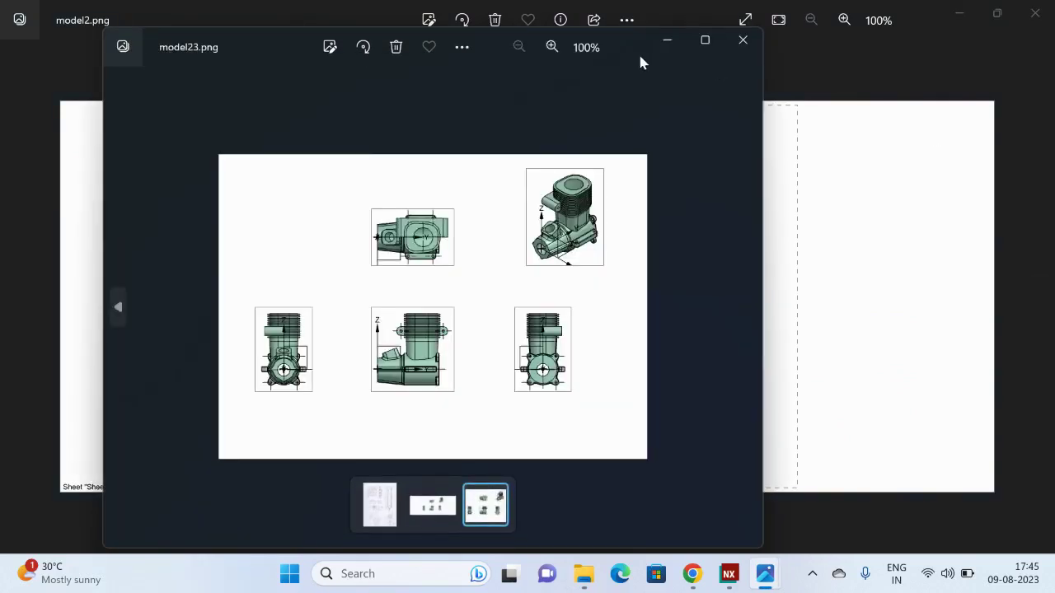
pyautogui.click(704, 40)
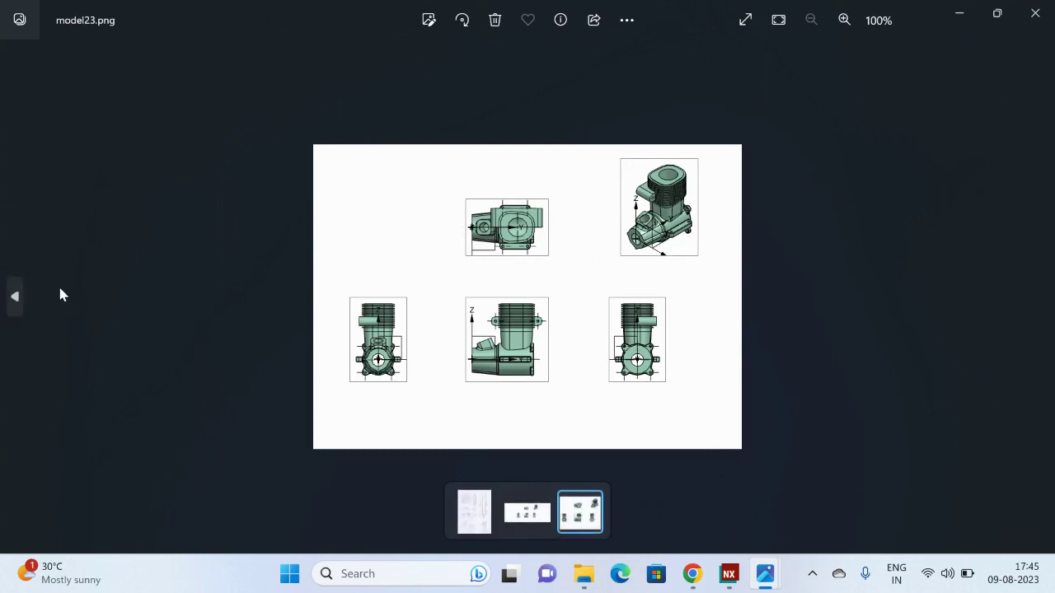
pyautogui.click(18, 296)
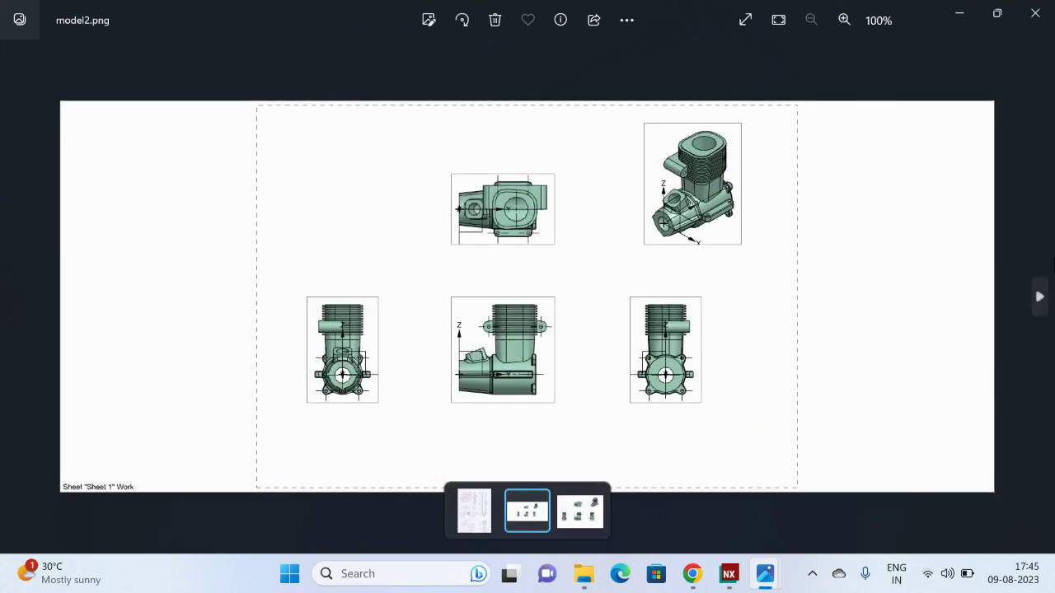
pyautogui.click(1039, 298)
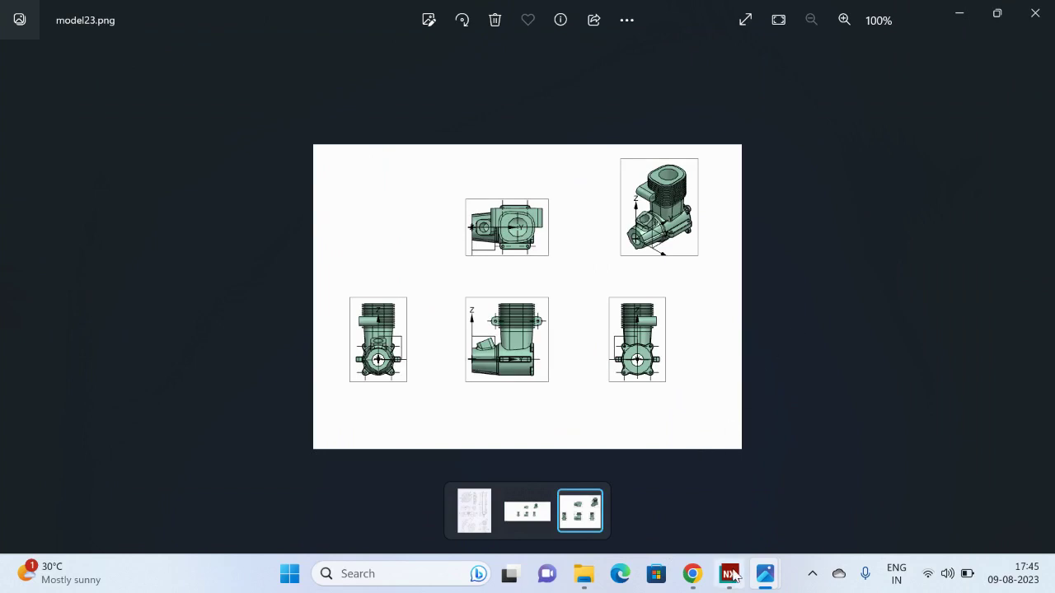
# Step: Return to NX and fit the whole drawing sheet in the window
pyautogui.moveTo(728, 574)
pyautogui.click(669, 468)
pyautogui.hotkey('ctrl', 'f')
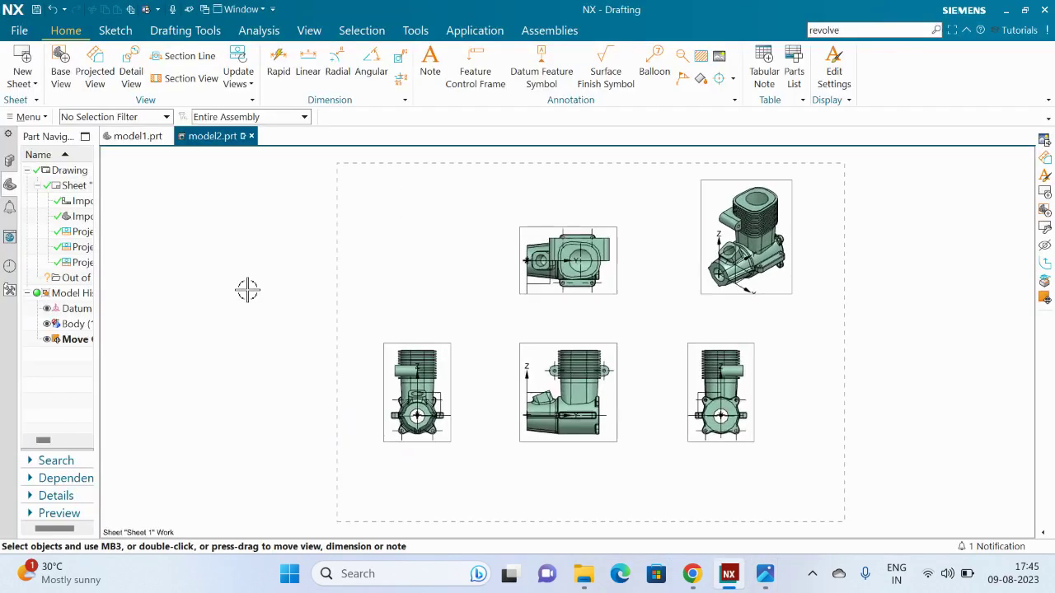
# Step: Start a new image export with Input set back to Graphics Area, reviewing format options
pyautogui.click(31, 35)
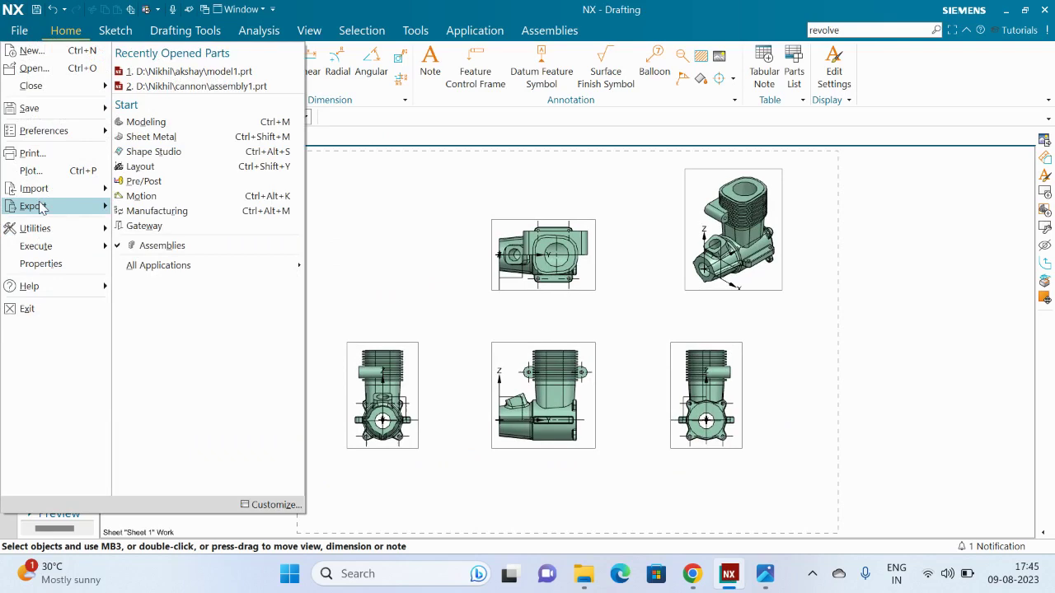
pyautogui.moveTo(40, 206)
pyautogui.click(173, 298)
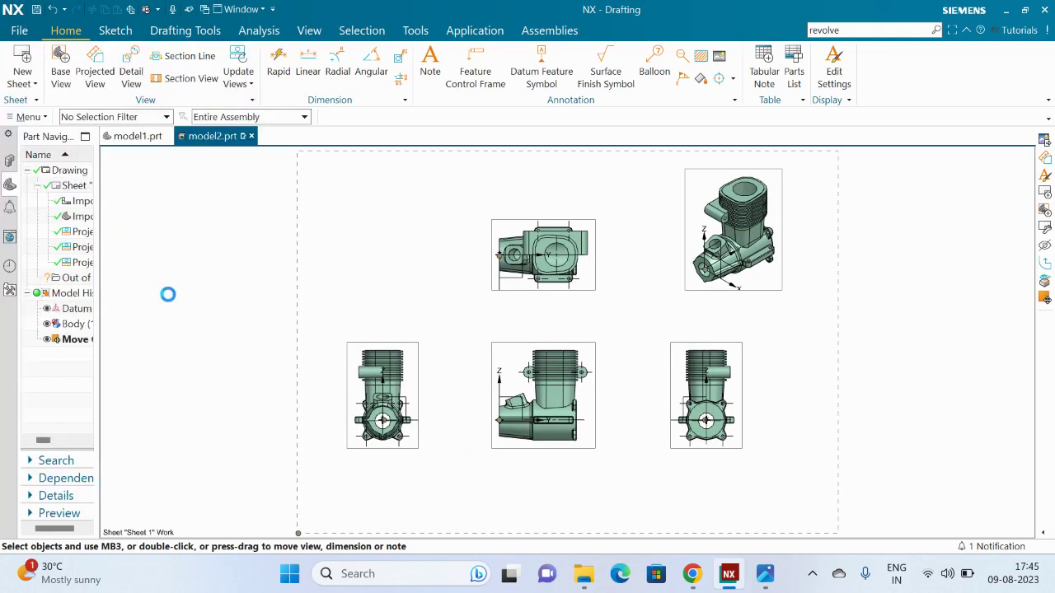
pyautogui.click(236, 198)
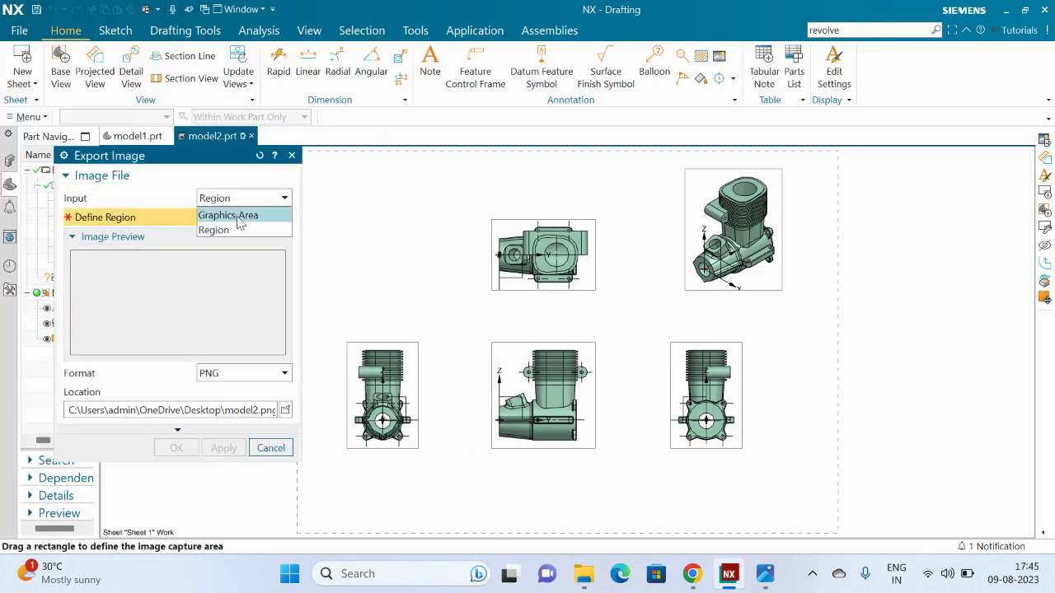
pyautogui.click(229, 214)
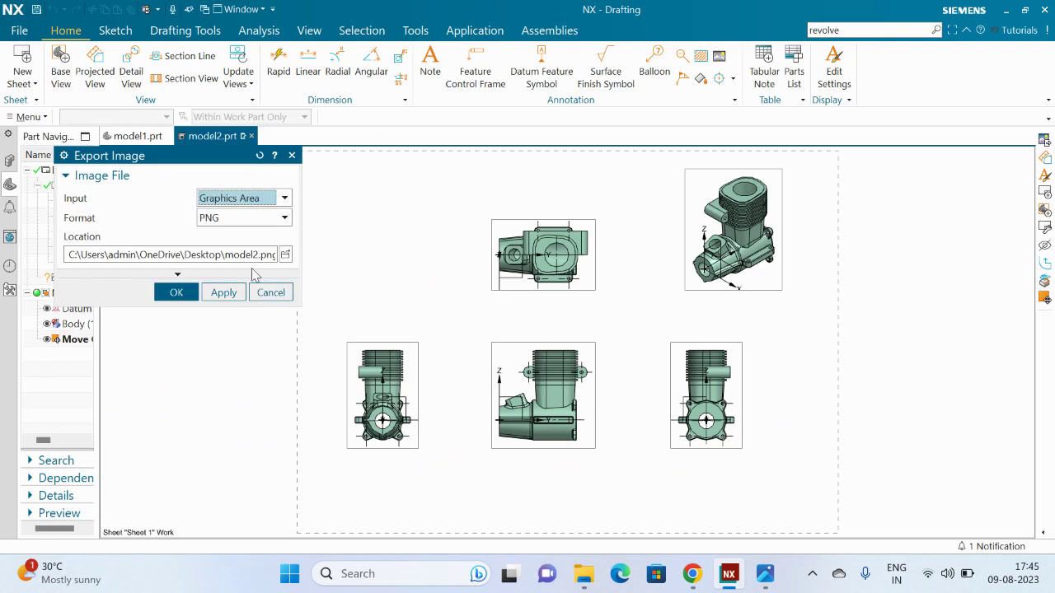
pyautogui.click(241, 223)
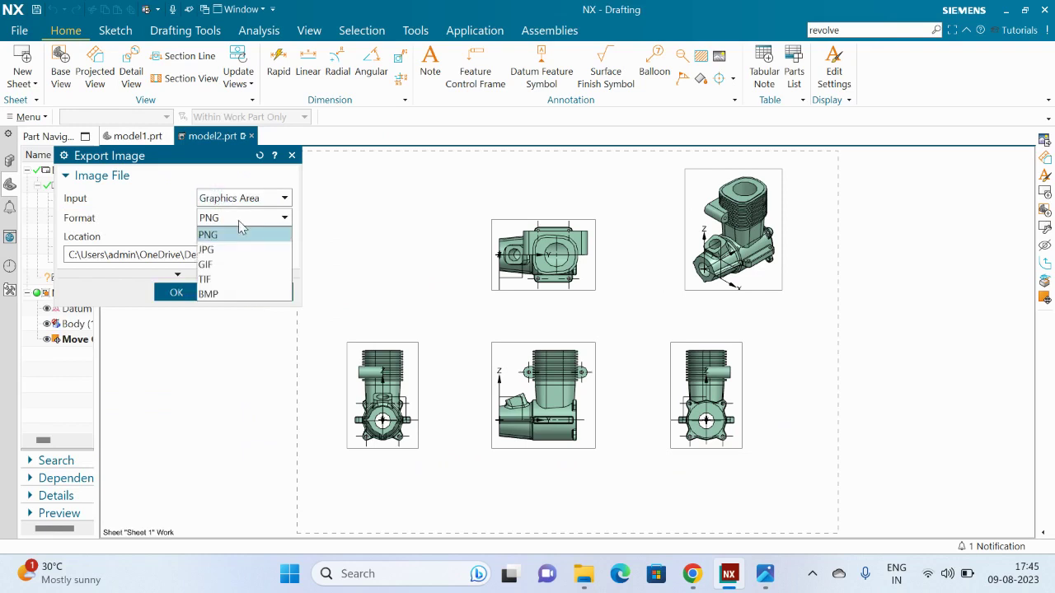